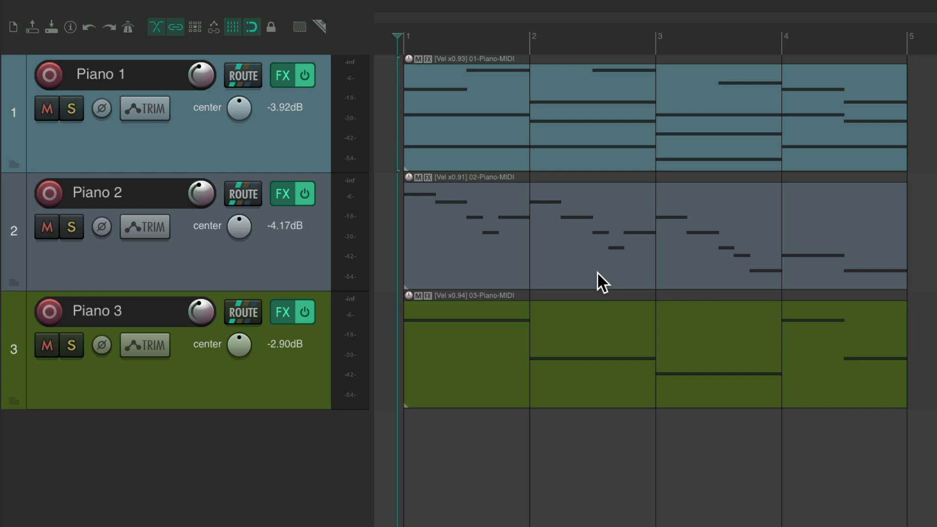
Step: Play back the three MIDI piano tracks
key("space")
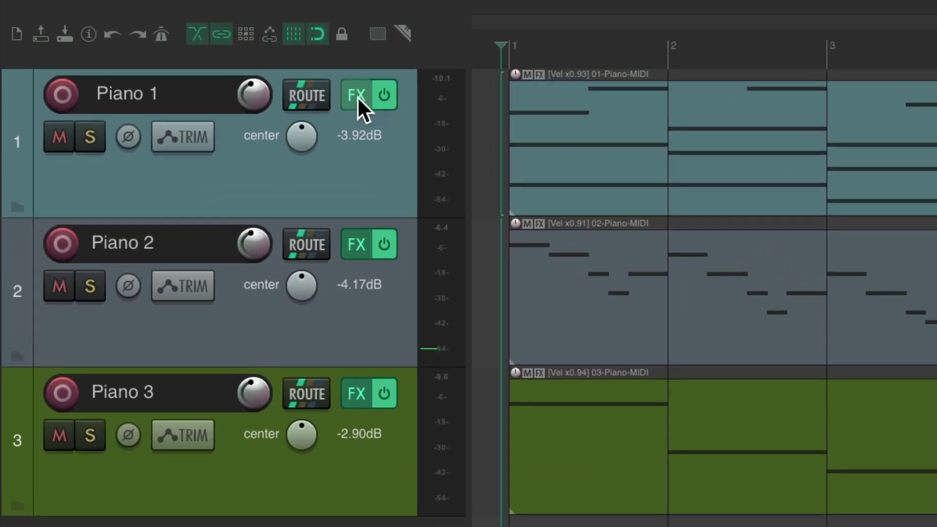
Step: Review Piano 1's and Piano 2's effect lists from their FX buttons
right_click(283, 75)
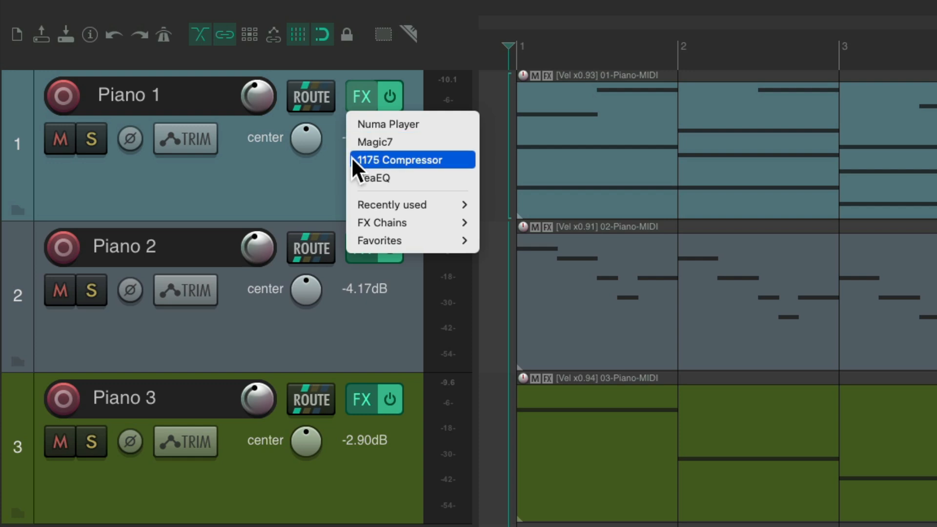
left_click(324, 177)
scroll(324, 179, "down", 2)
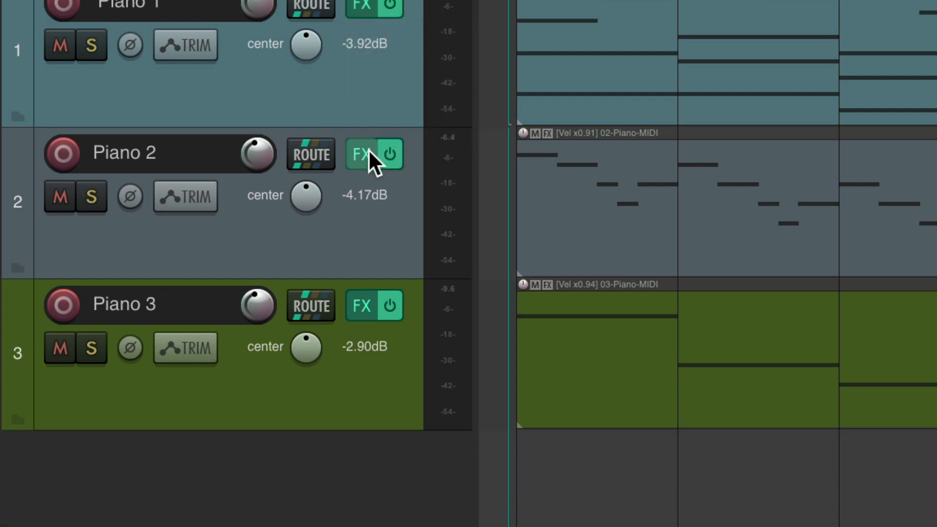
left_click(368, 139)
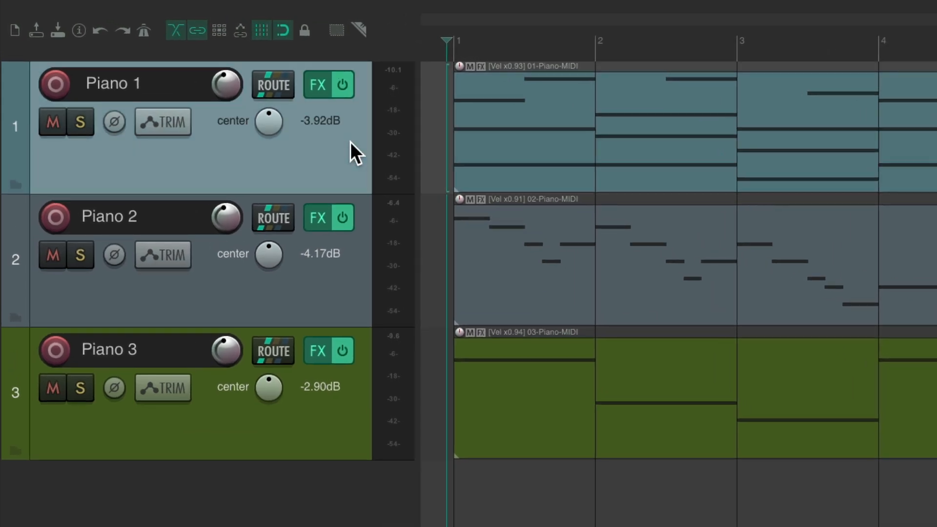
Step: Freeze the selected piano tracks to stereo audio and play the Freeze 1 items back
right_click(361, 89)
mouse_move(275, 244)
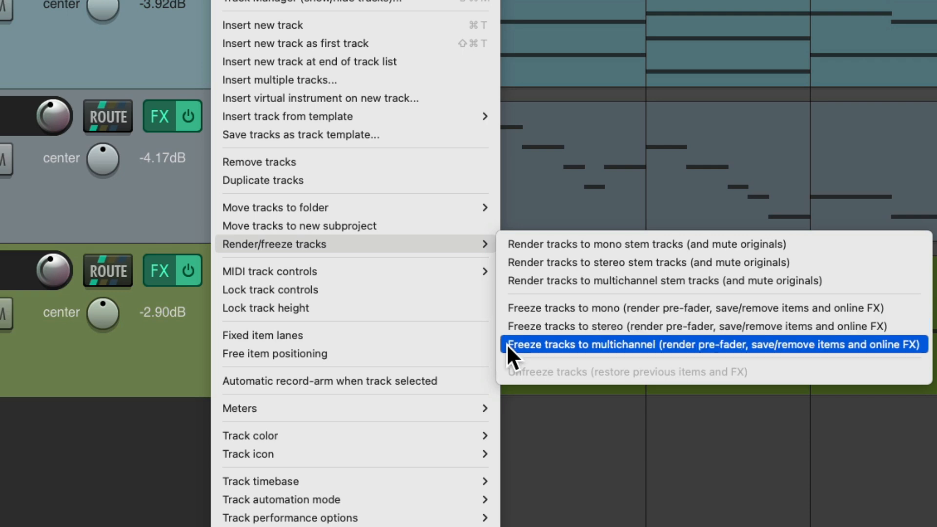
left_click(505, 322)
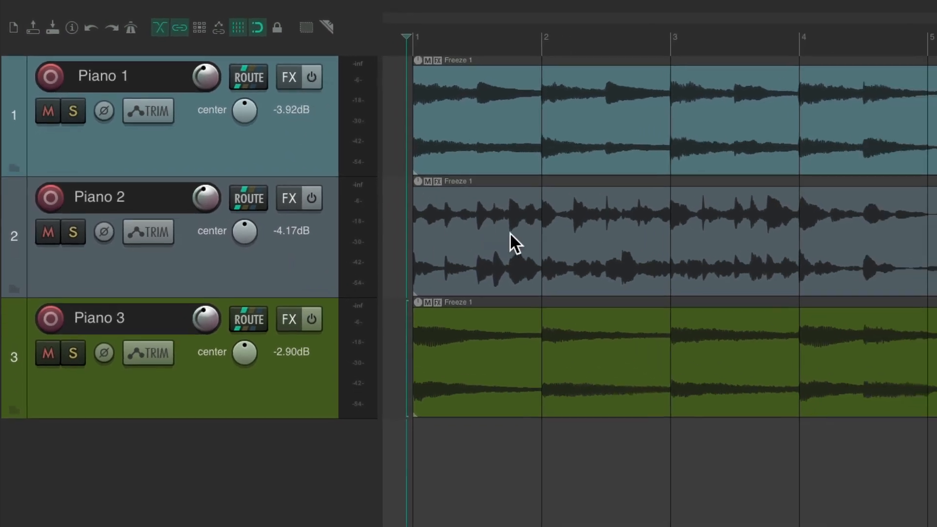
key("space")
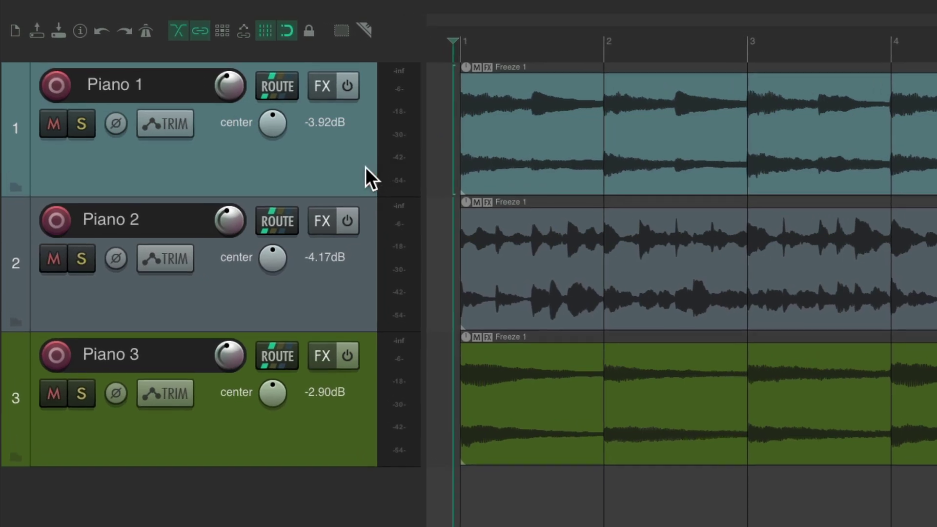
Step: Select all three tracks and unfreeze them, restoring the MIDI items and effects
left_click(323, 146)
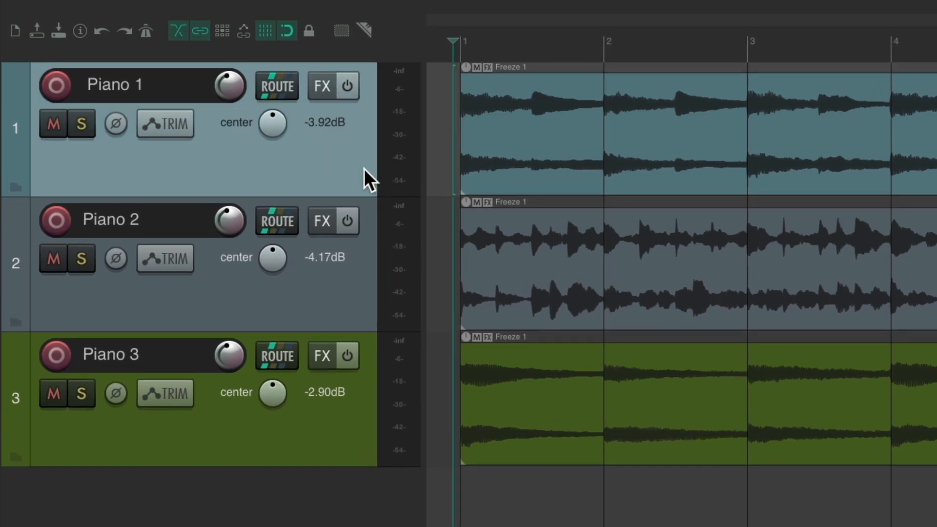
key("ctrl+a")
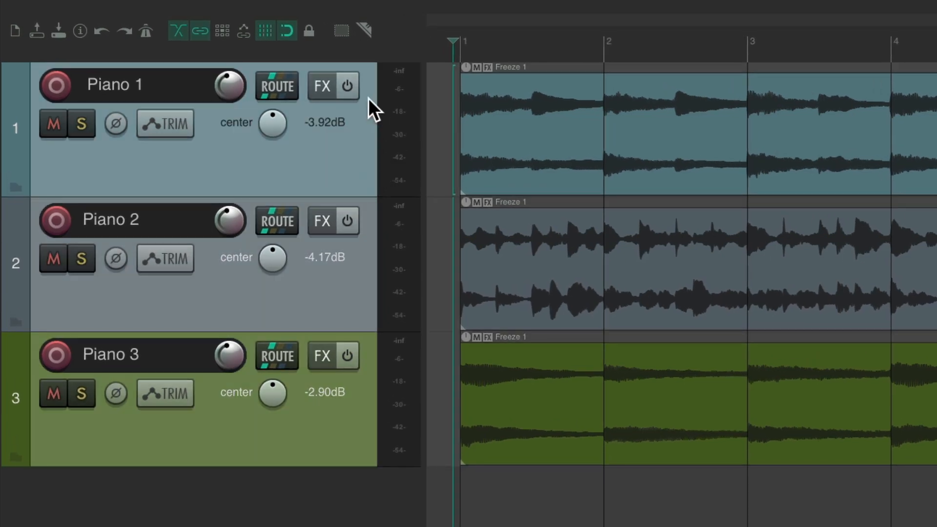
right_click(369, 98)
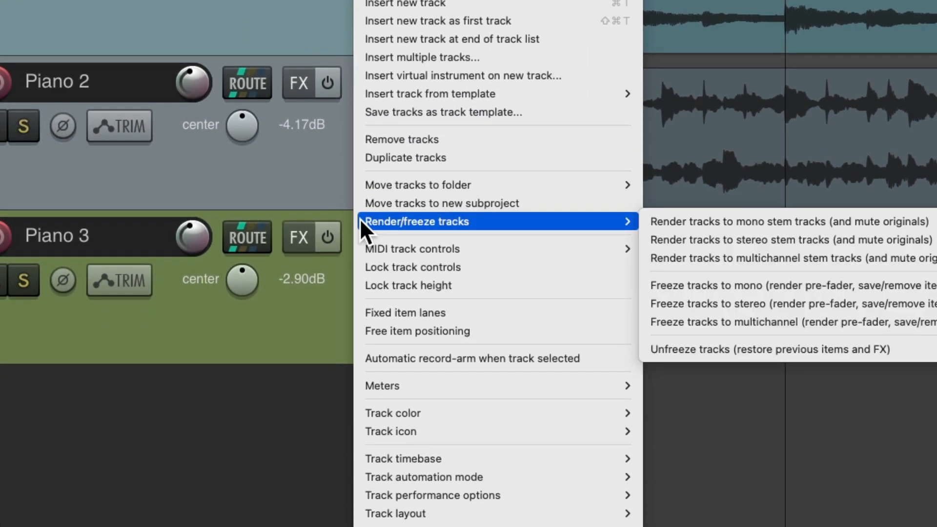
mouse_move(271, 221)
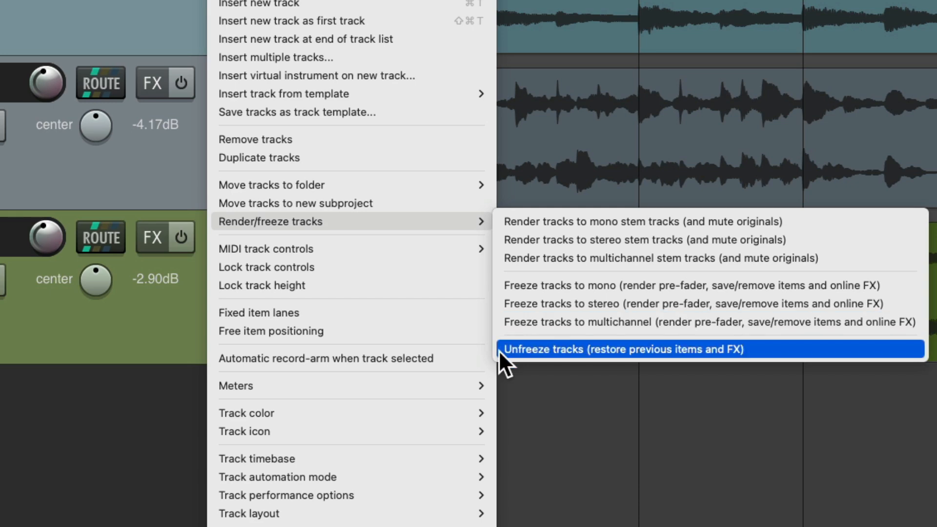
left_click(499, 350)
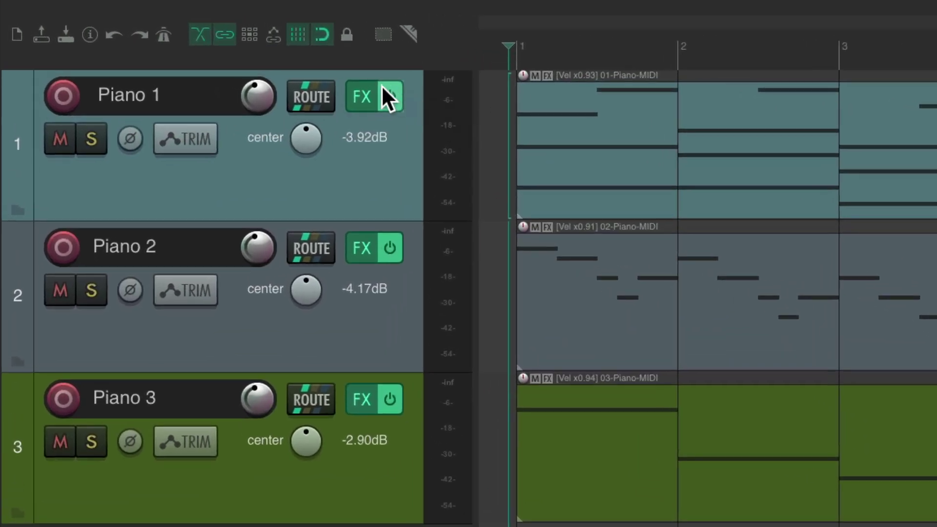
Step: Check Piano 1's and Piano 2's effect lists to confirm the plugins are restored
right_click(282, 75)
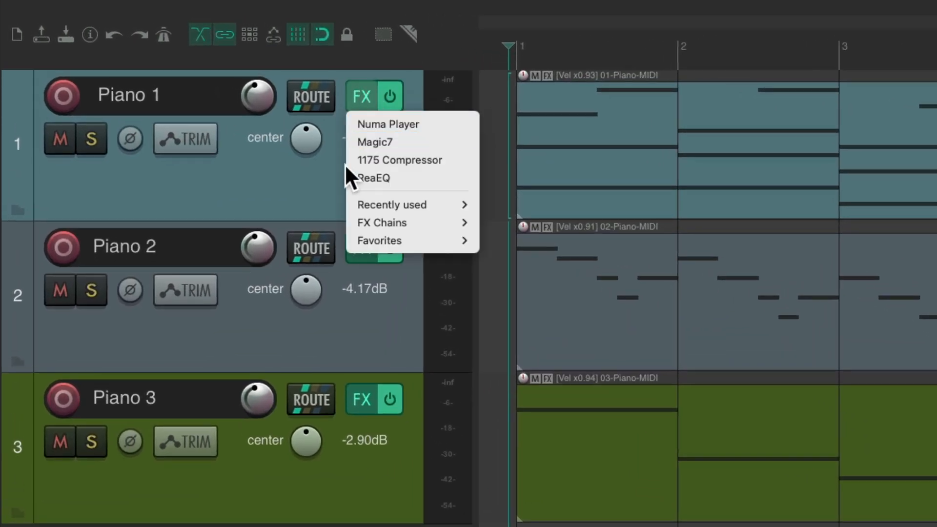
left_click(335, 174)
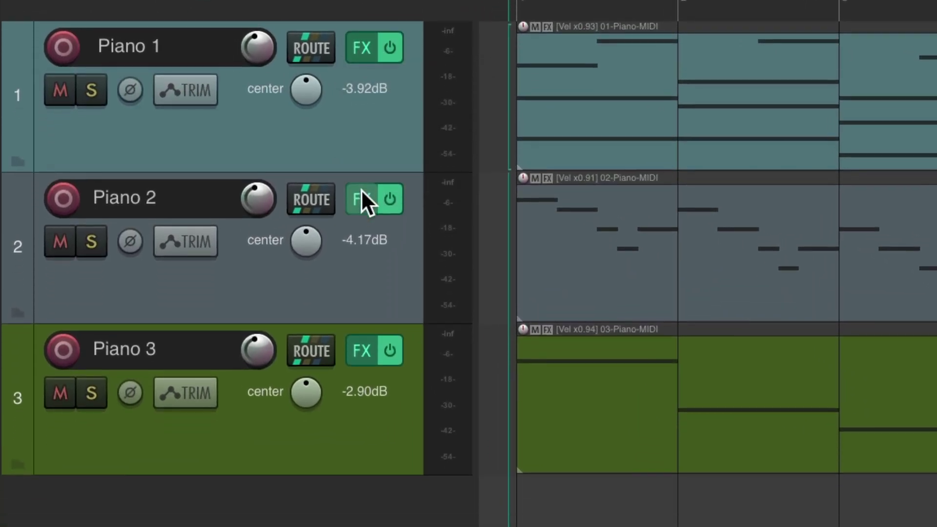
right_click(362, 197)
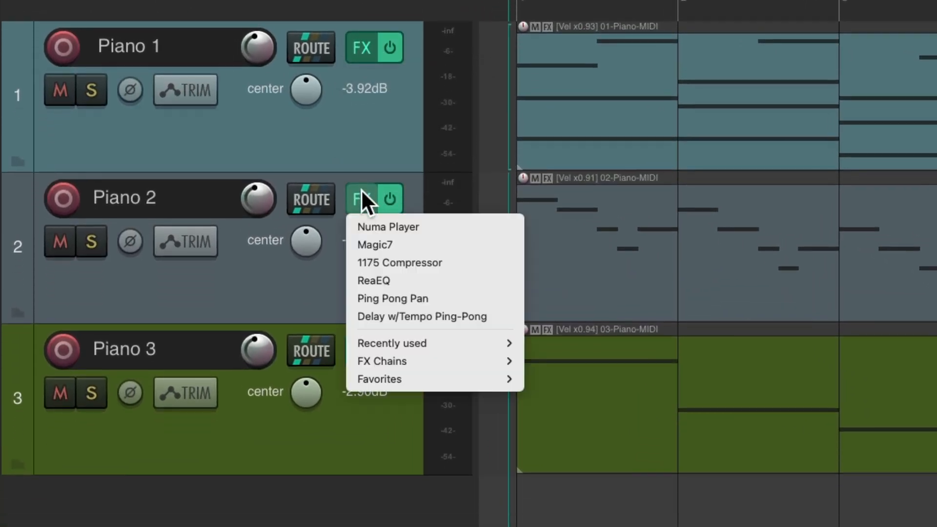
left_click(333, 292)
Step: Review Piano 1's chain (Numa Player, Magic7, 1175 Compressor, ReaEQ) and select Magic7 as freeze point
left_click(366, 94)
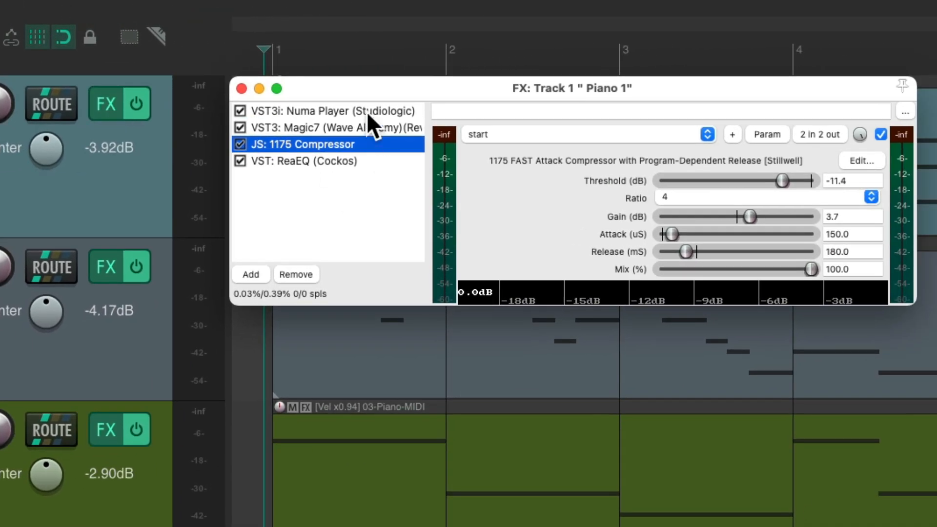
left_click(367, 112)
left_click(377, 129)
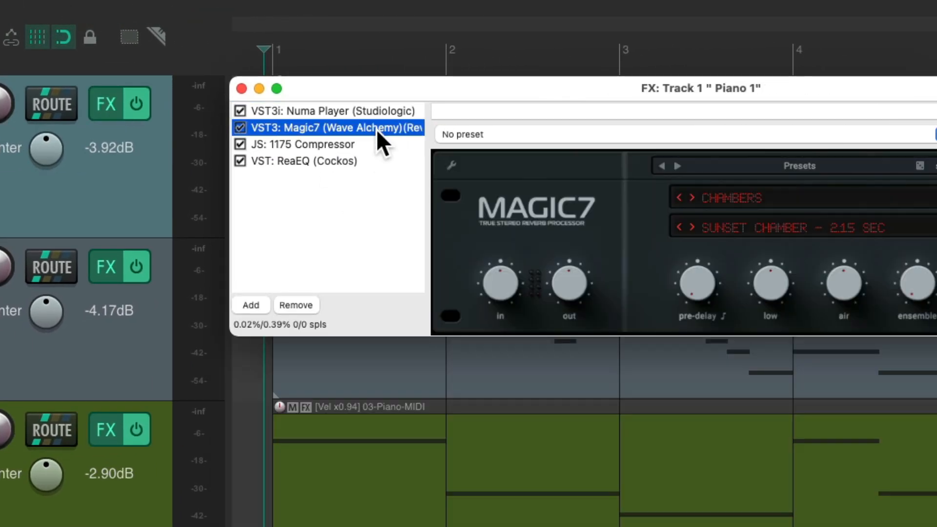
left_click(378, 142)
left_click(370, 160)
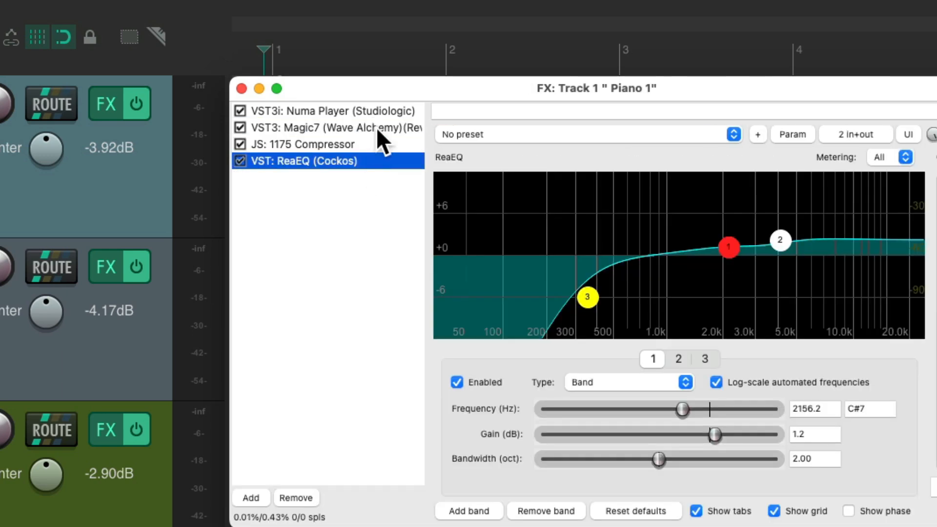
left_click(386, 110)
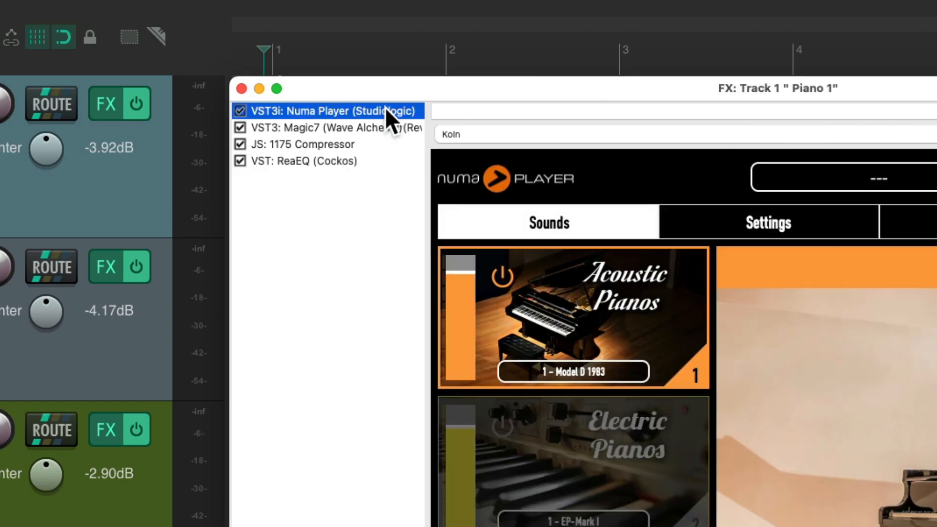
left_click(381, 143)
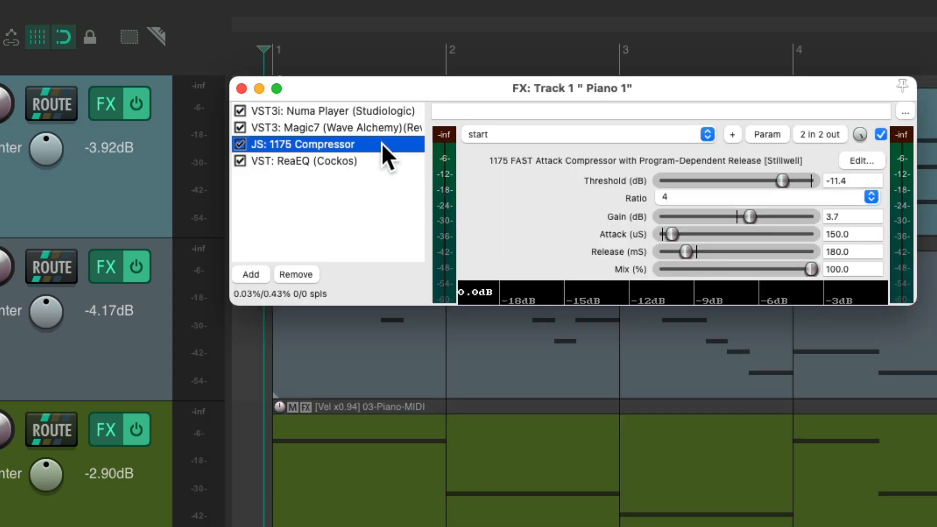
left_click(379, 128)
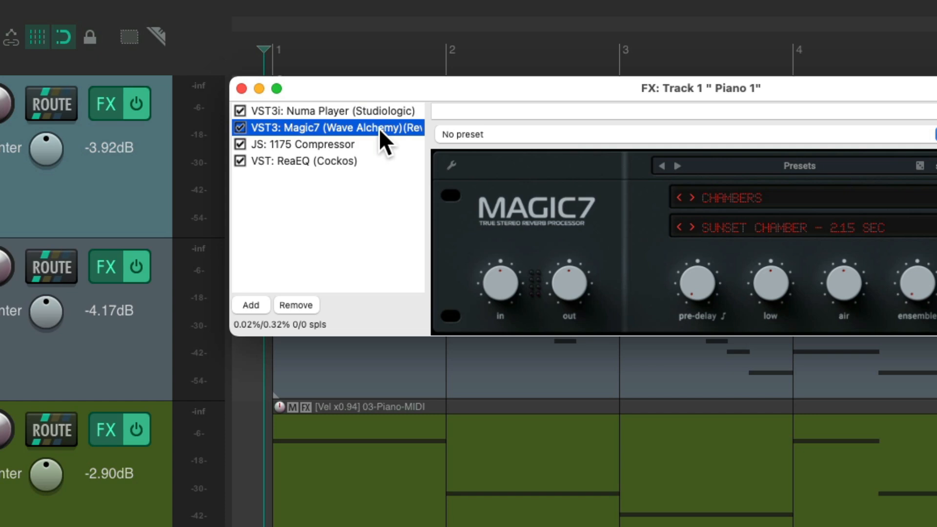
Step: Freeze Piano 1 to stereo up to the last selected FX, Magic7
right_click(378, 129)
mouse_move(289, 239)
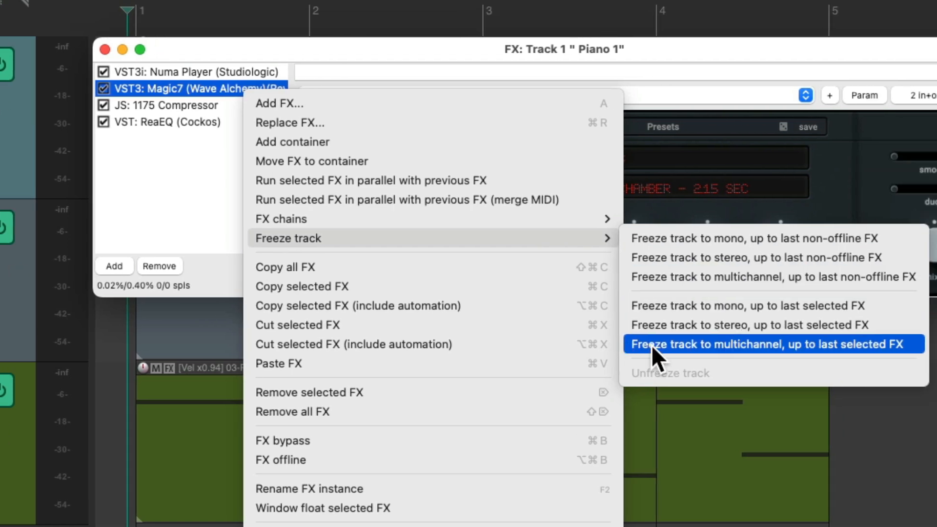
left_click(770, 323)
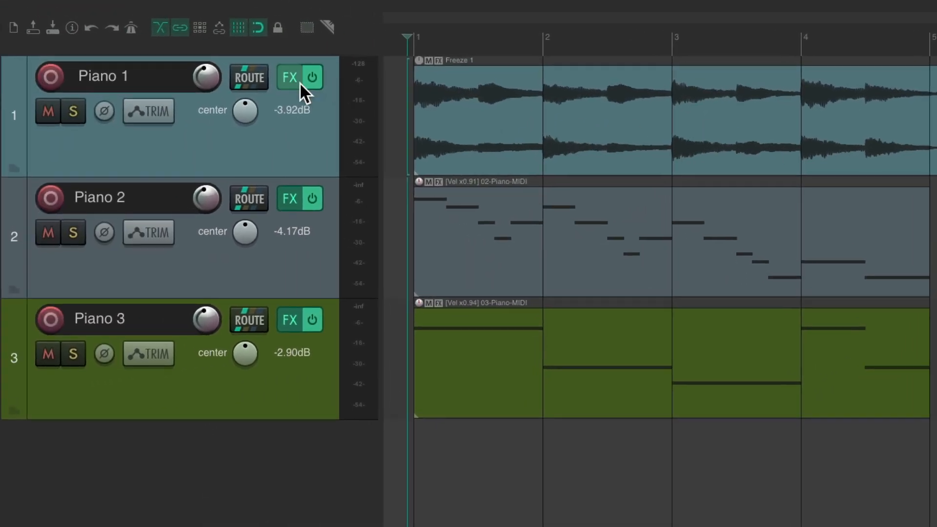
Step: Inspect Piano 1's remaining live 1175 Compressor and ReaEQ, then close the chain window
left_click(296, 79)
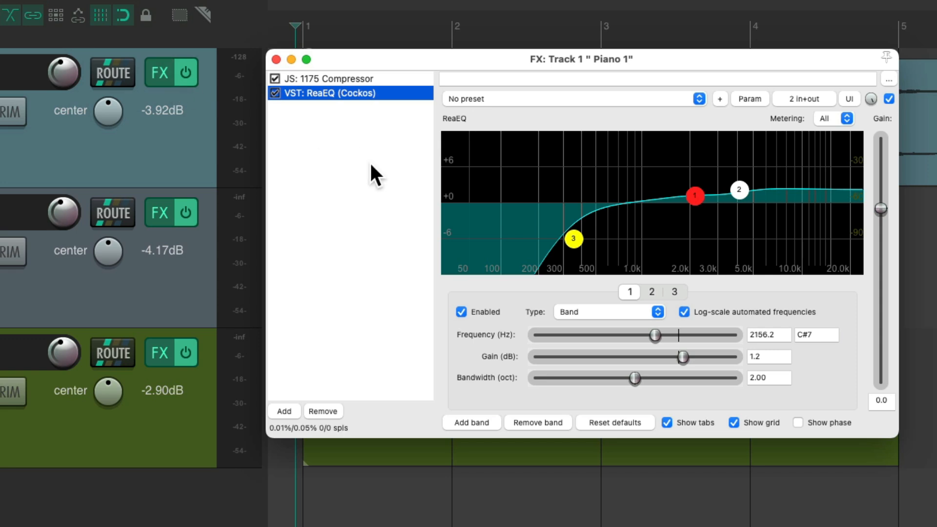
left_click(390, 82)
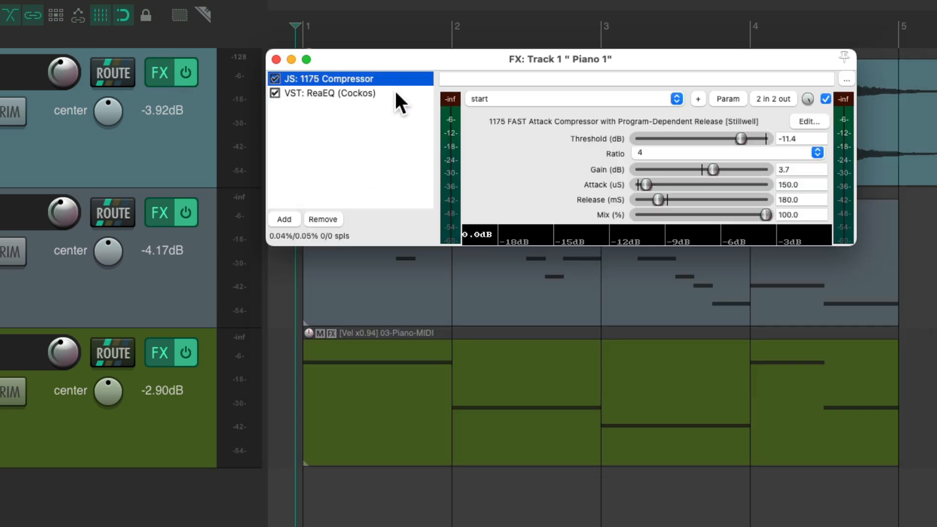
left_click(395, 92)
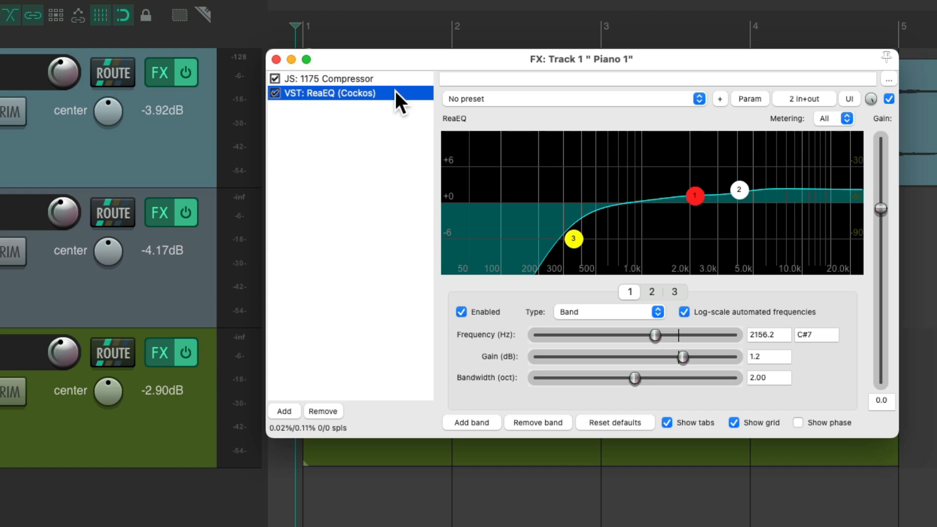
left_click(389, 78)
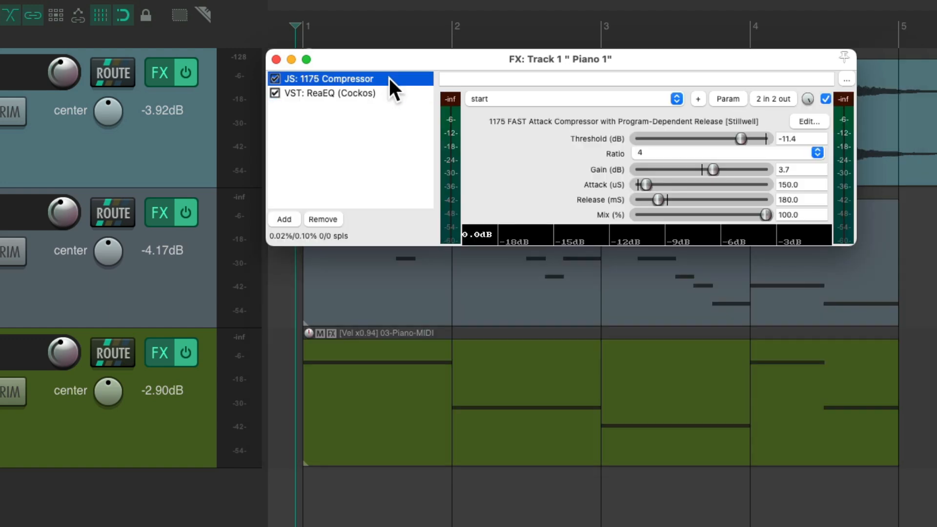
left_click(399, 93)
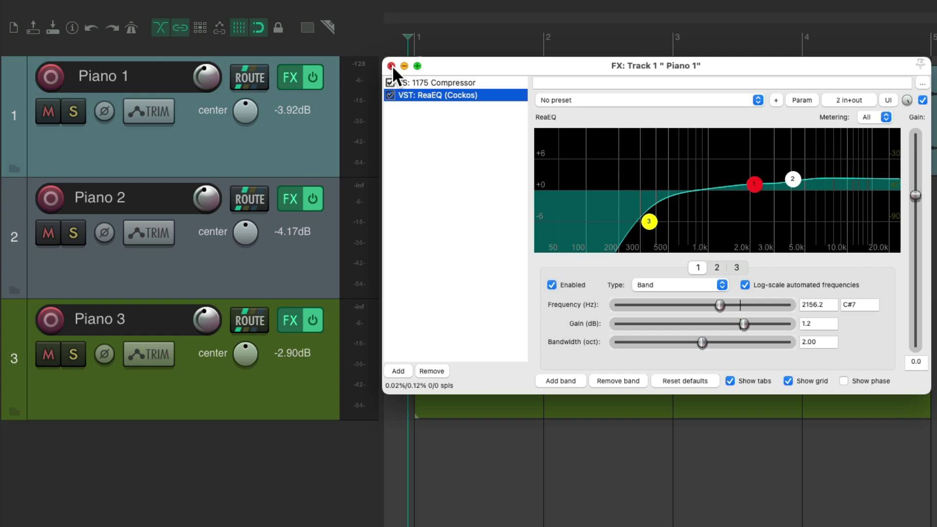
left_click(392, 65)
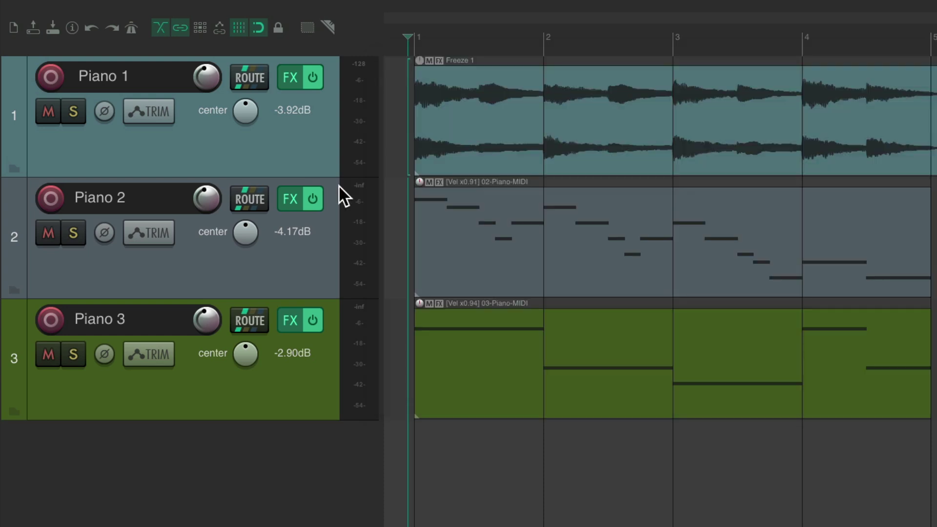
Step: Review Piano 2's six-plugin chain including Ping Pong Pan and delay, selecting Magic7 as freeze point
left_click(290, 199)
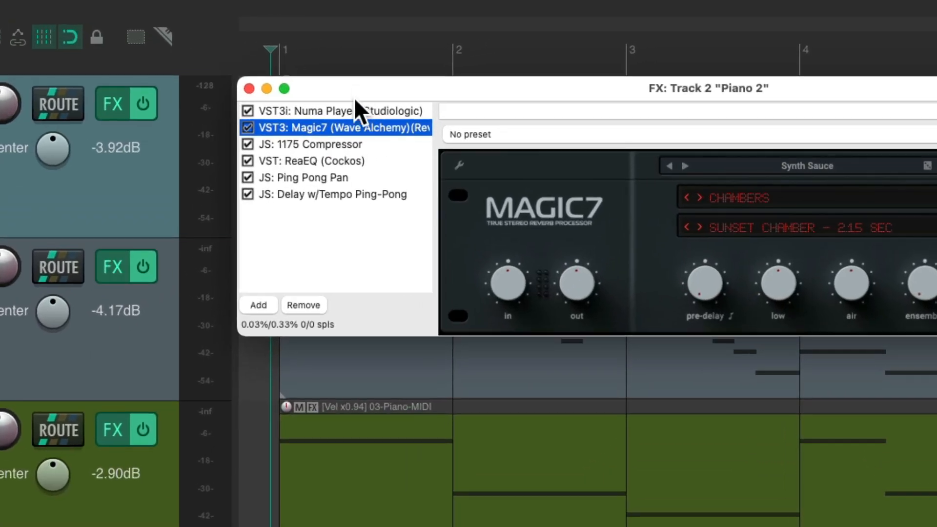
left_click(353, 111)
left_click(361, 126)
left_click(383, 143)
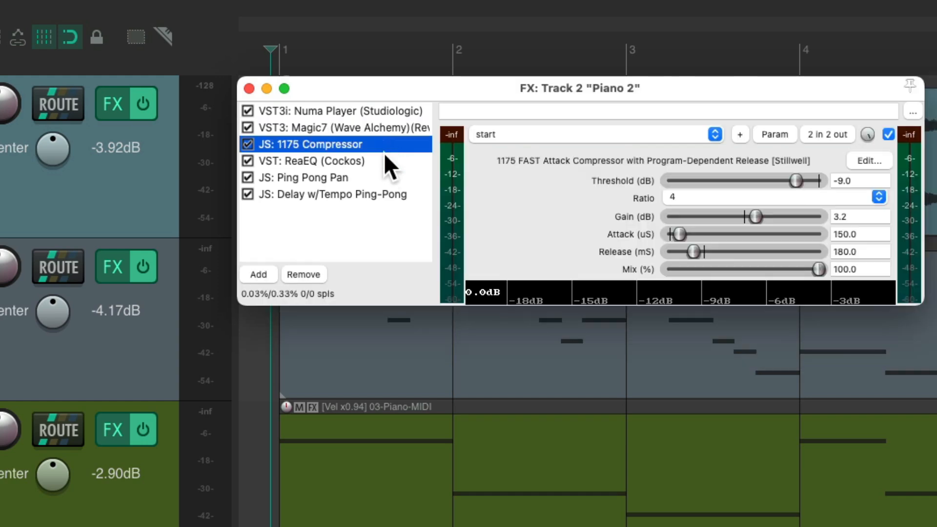
left_click(384, 159)
left_click(365, 158)
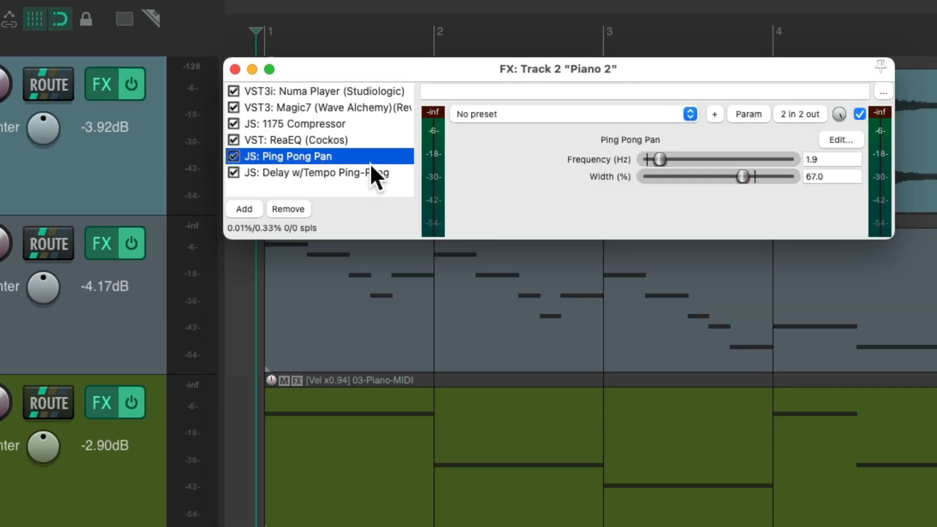
left_click(357, 109)
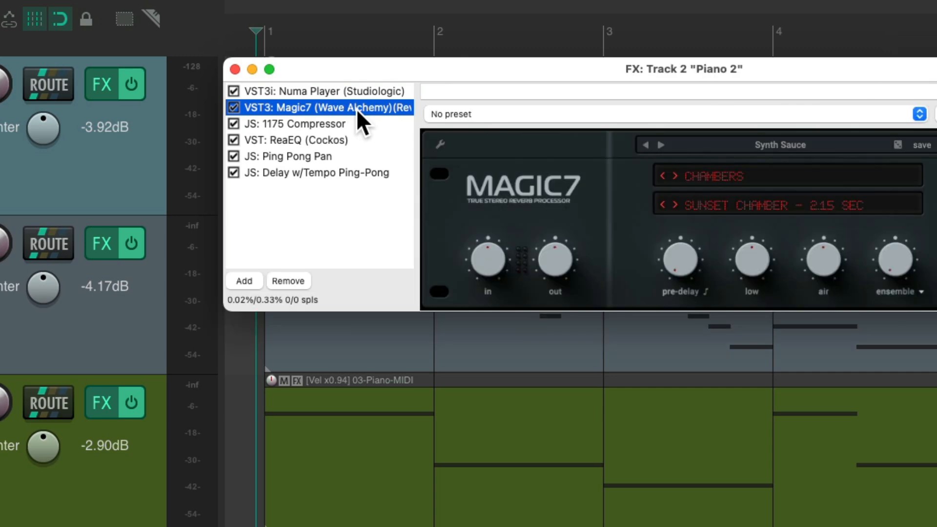
Step: Freeze Piano 2 to stereo up to Magic7 and play the project back
right_click(356, 110)
mouse_move(304, 177)
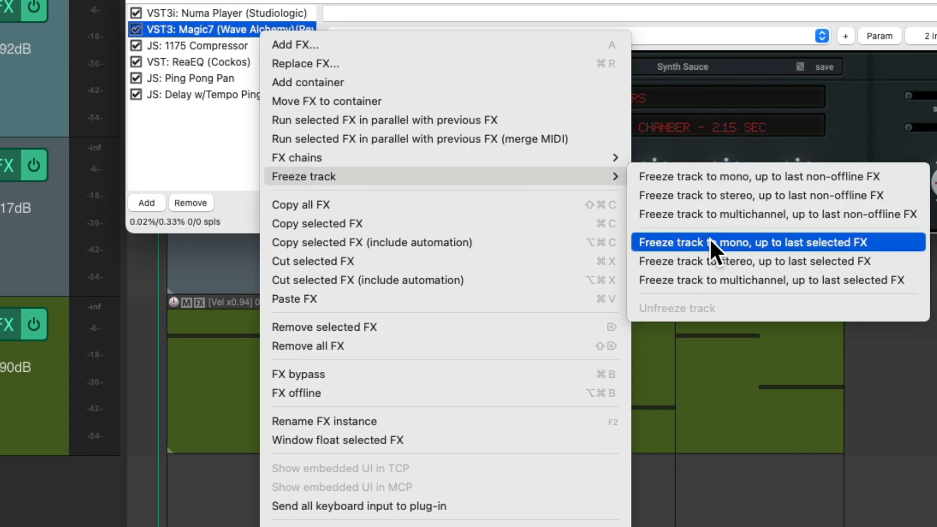
left_click(790, 261)
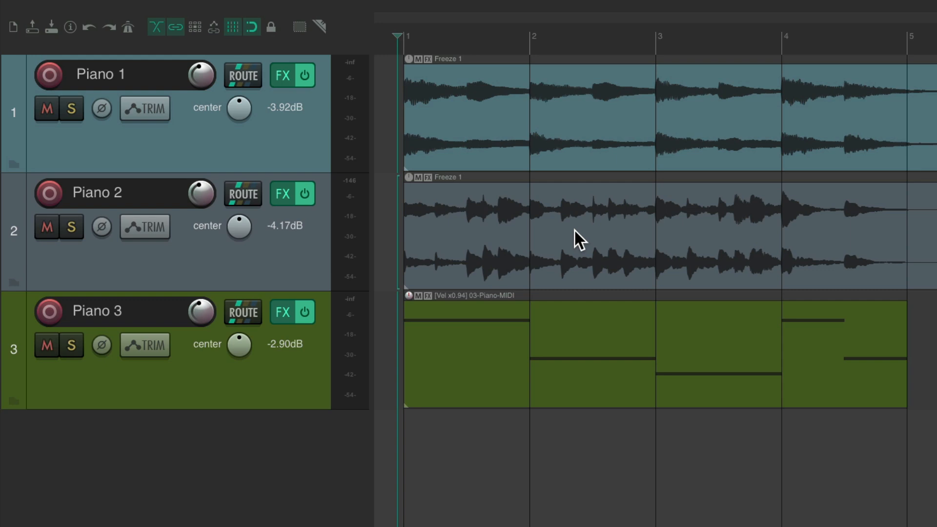
key("space")
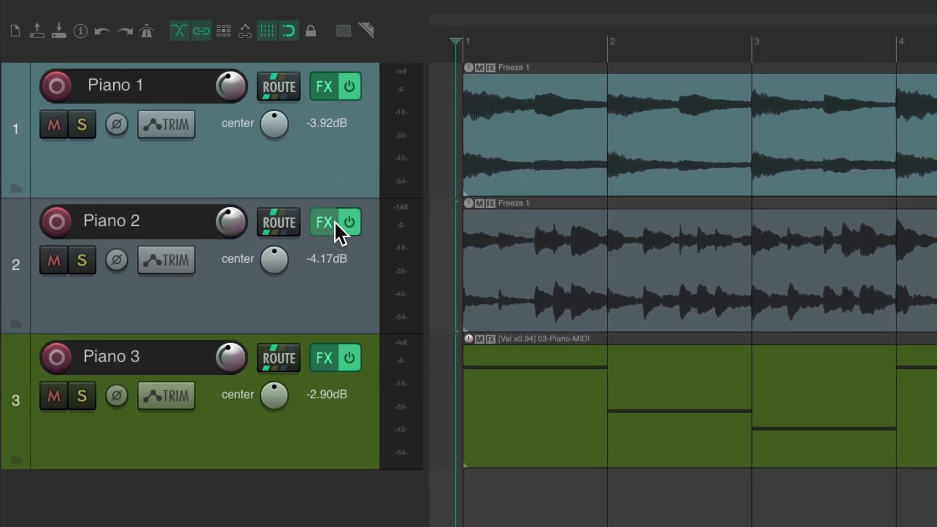
left_click(326, 222)
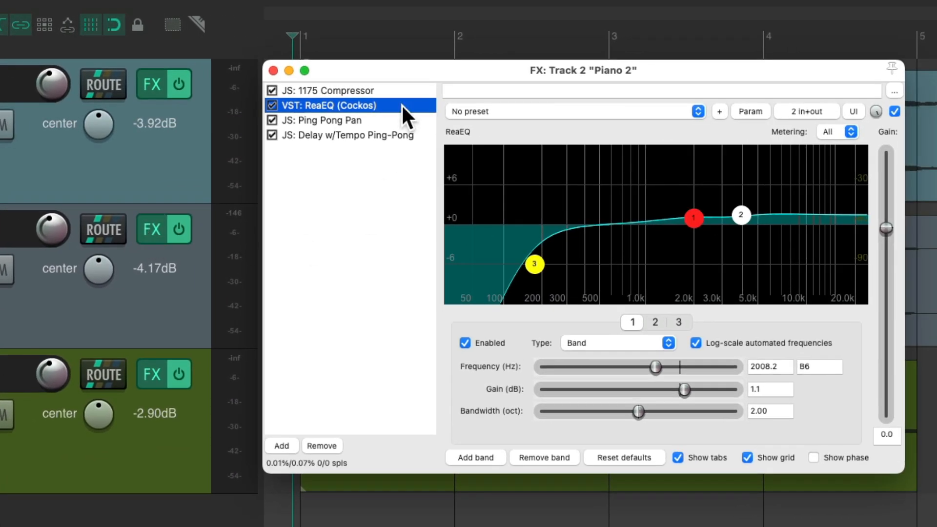
left_click(396, 87)
left_click(401, 107)
left_click(386, 121)
left_click(412, 135)
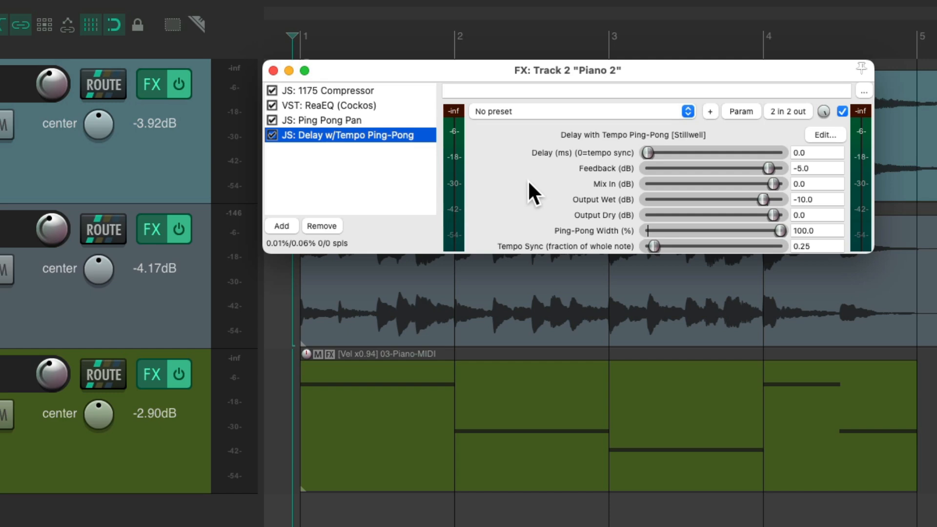
left_click(275, 71)
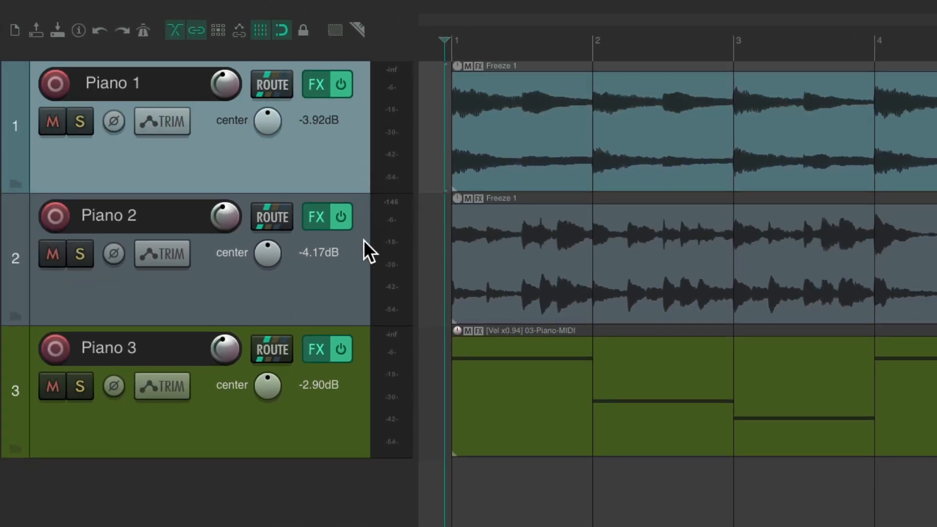
Step: Unfreeze the frozen Piano 1 and Piano 2 tracks, restoring previous MIDI items and FX
left_click(367, 278)
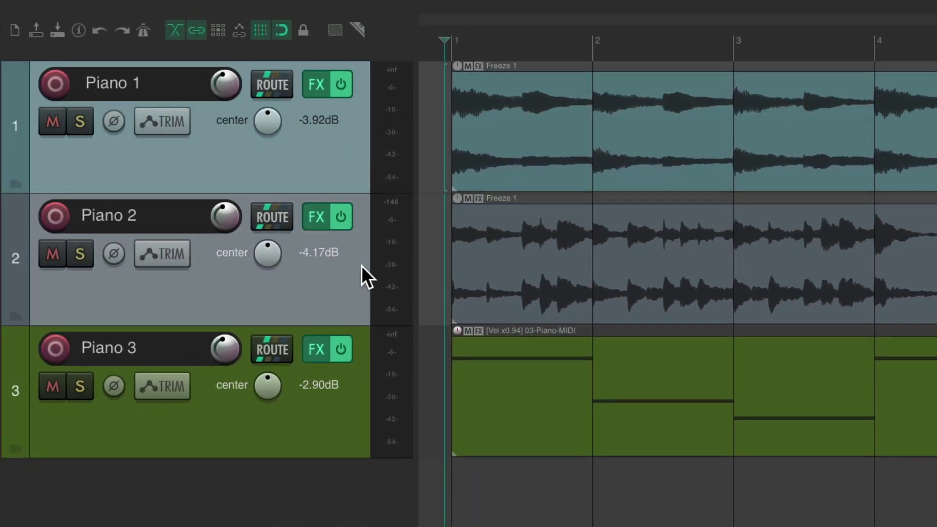
right_click(358, 84)
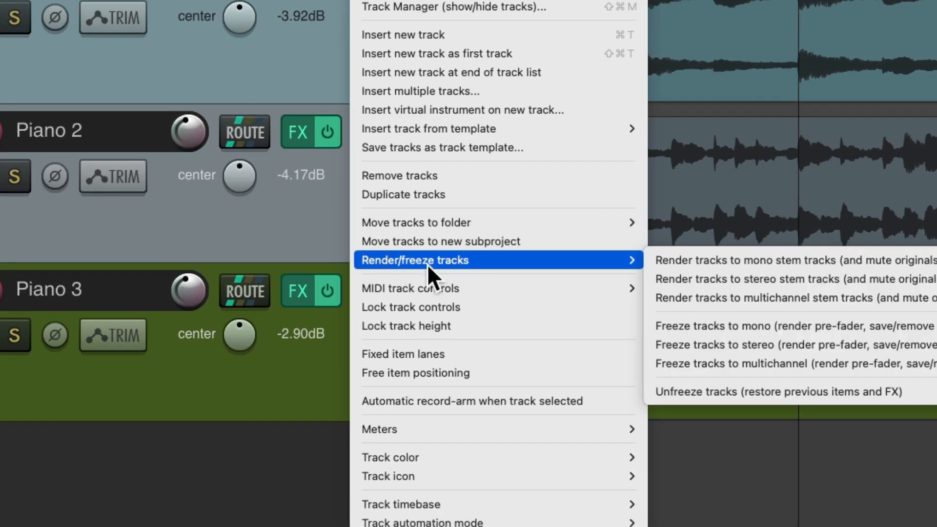
mouse_move(249, 259)
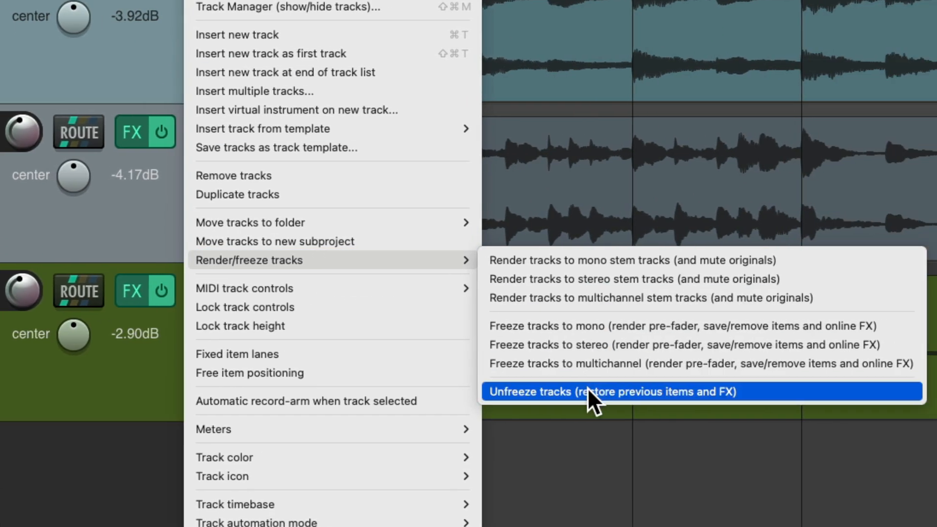
left_click(766, 388)
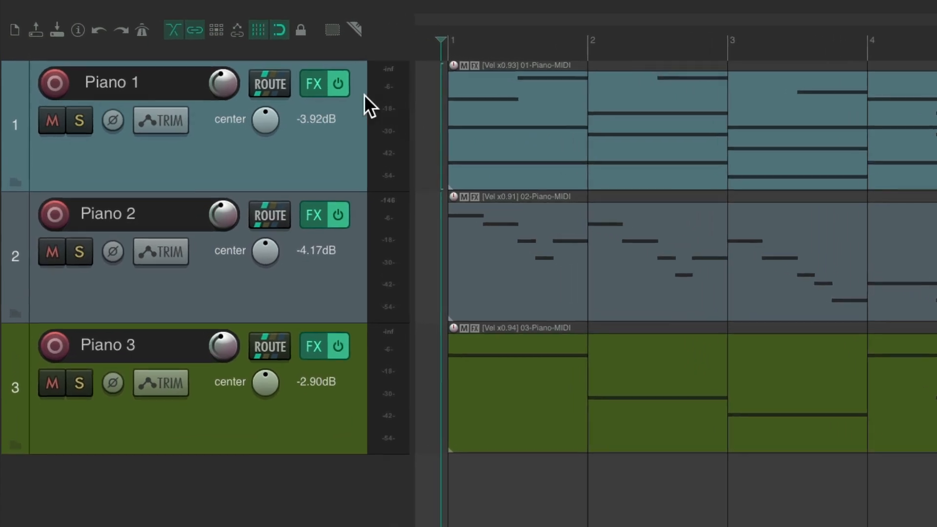
right_click(324, 83)
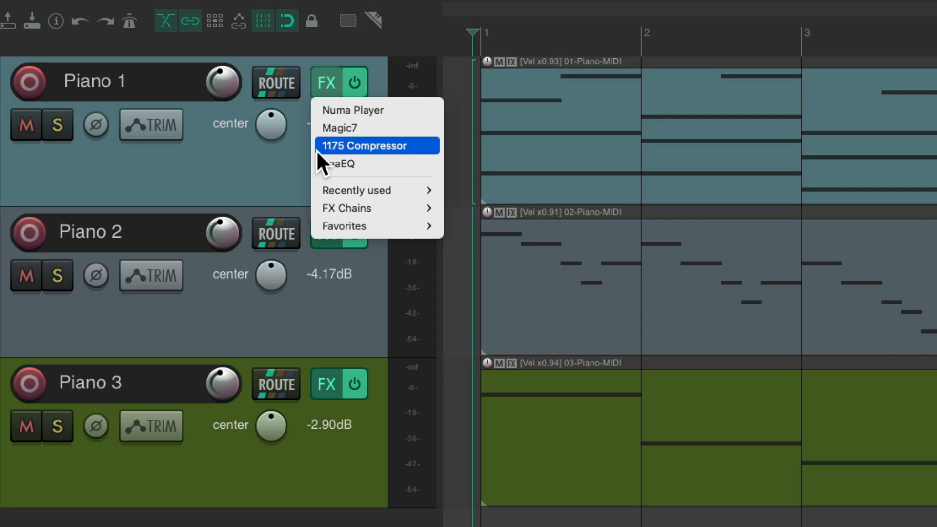
left_click(258, 147)
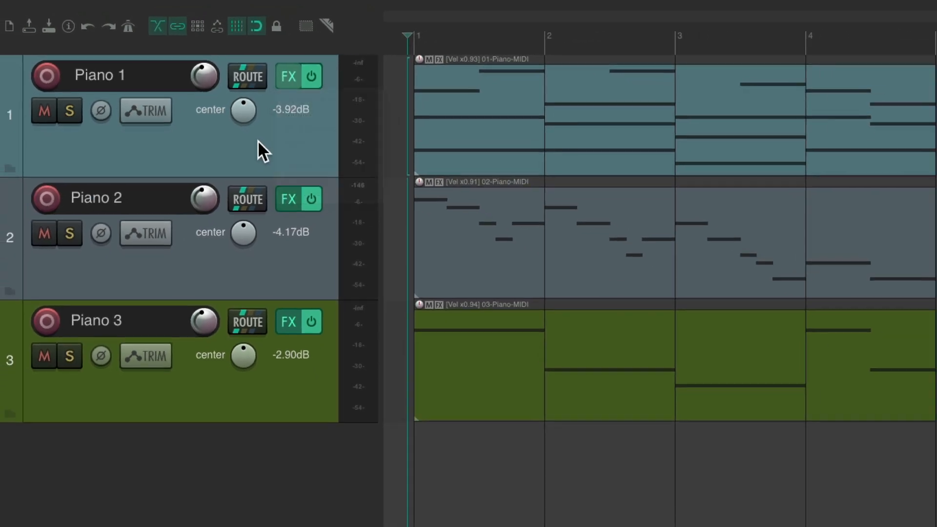